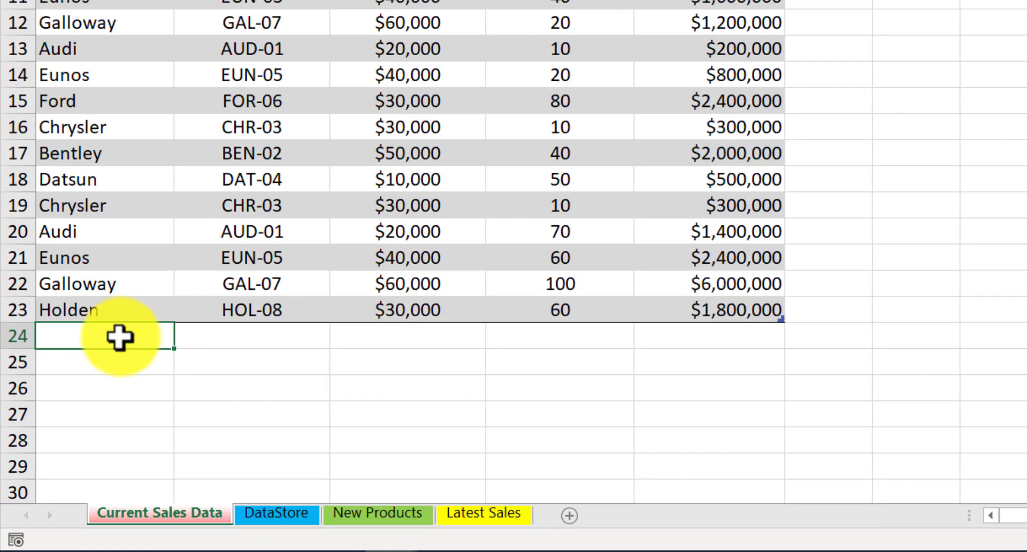
Step: Add a new Ford row at the bottom of the sales table with 30 units sold
text(Ford)
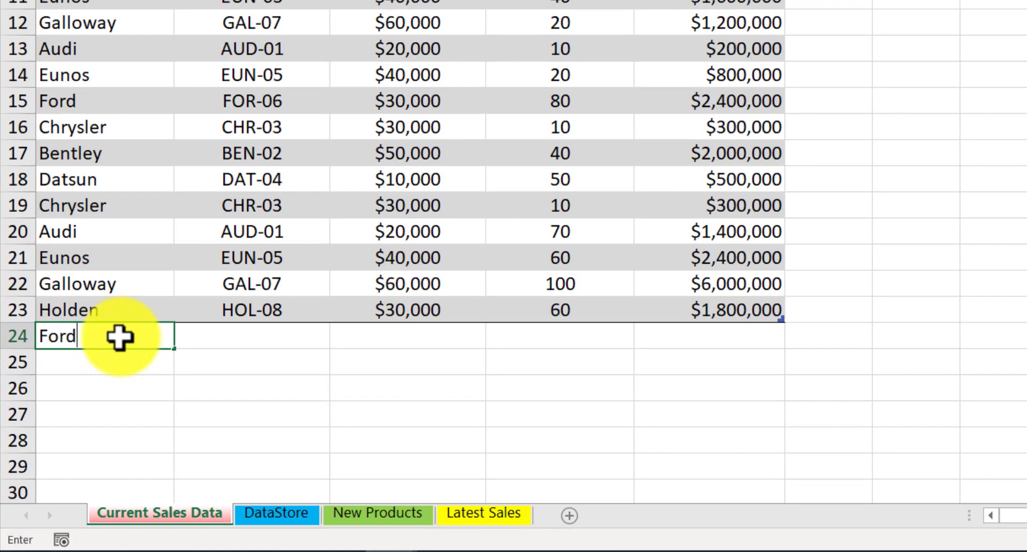
key(Return)
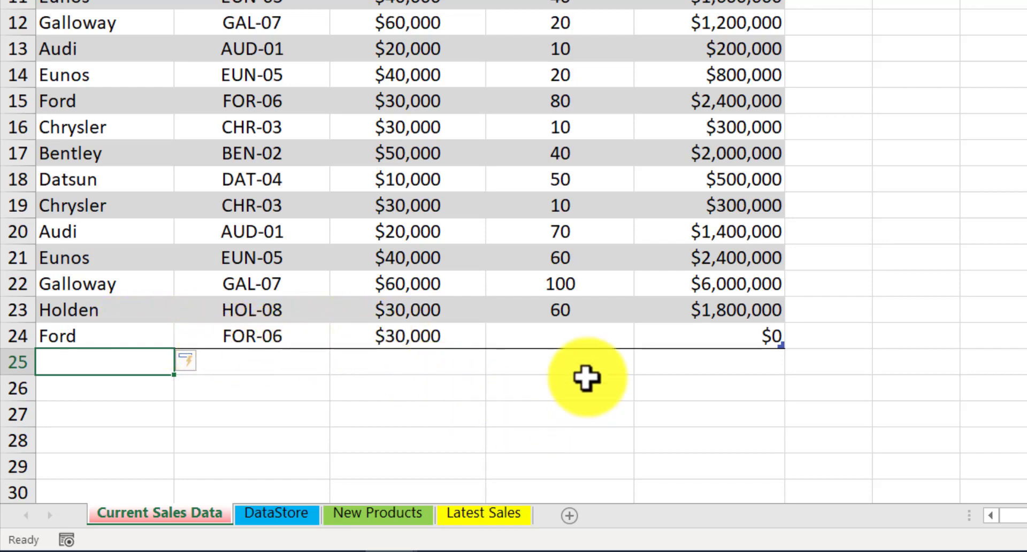
click(582, 329)
text(30)
key(Return)
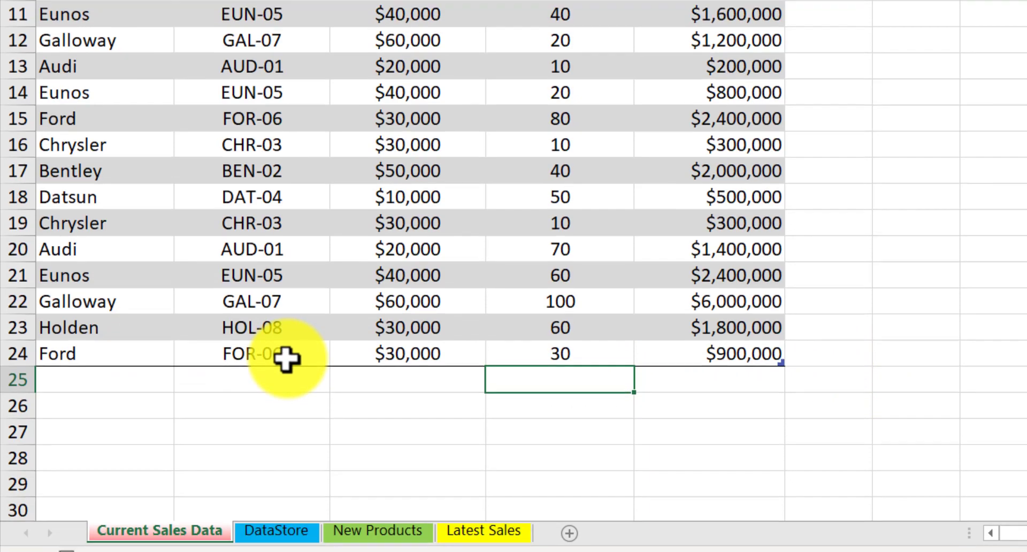
Step: Inspect the new row's product code formula and jump to the CarInfo named range it uses
click(282, 336)
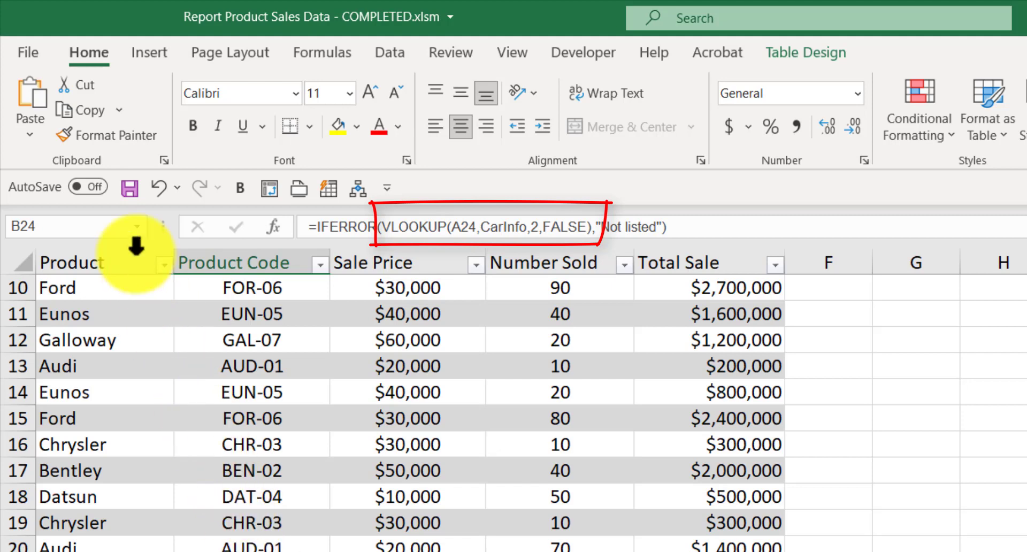
click(136, 221)
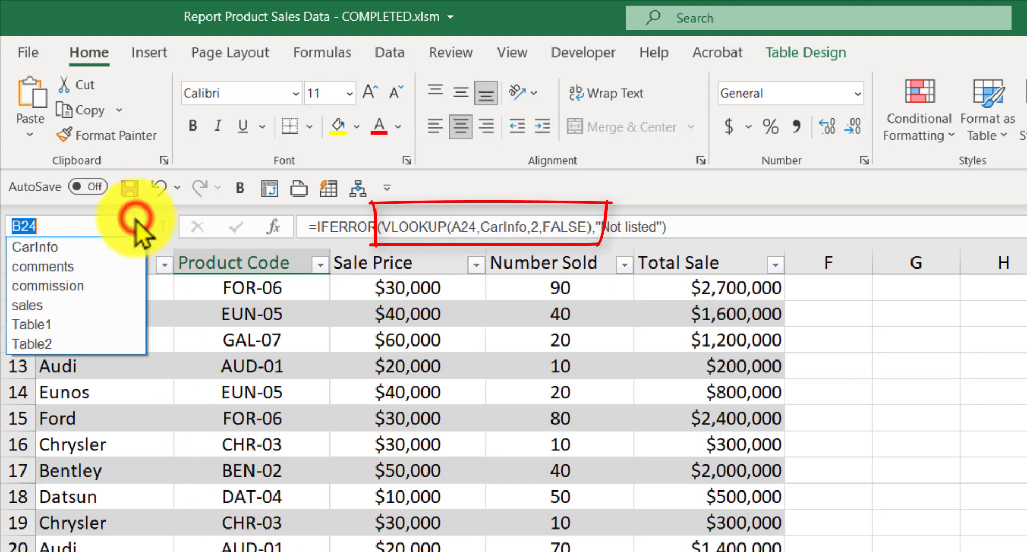
click(71, 244)
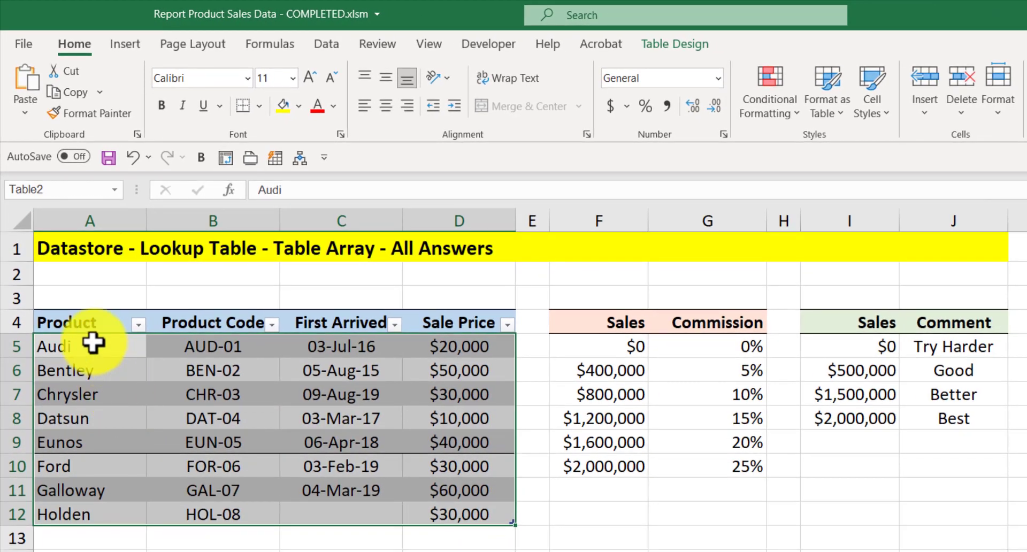
click(98, 369)
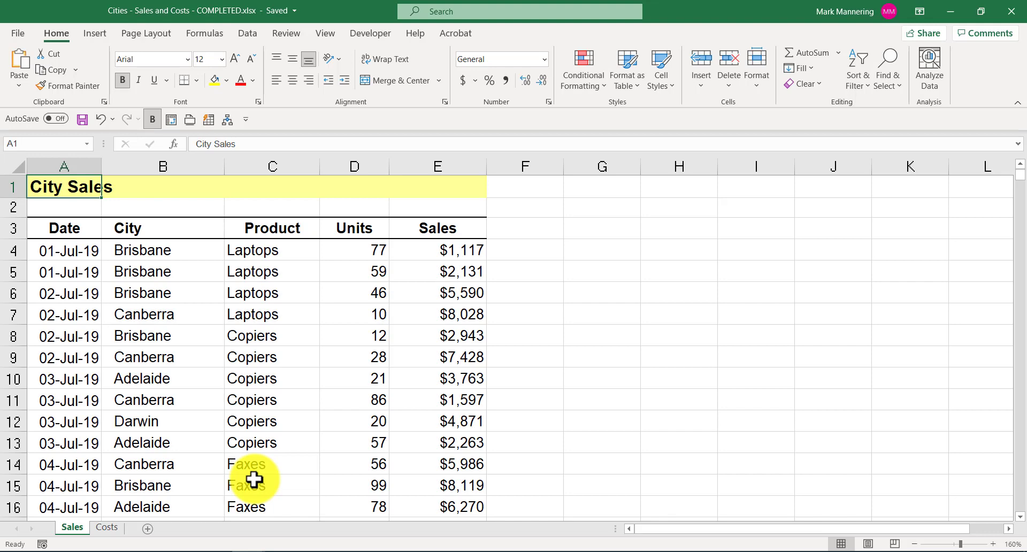
Step: Compare the city entries and costs on the Sales and Costs sheets
click(76, 531)
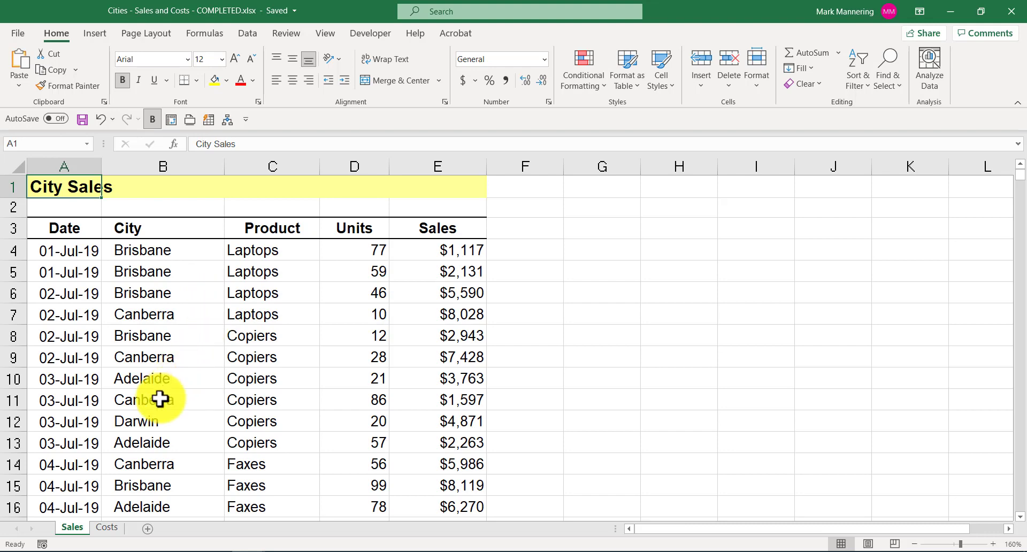
click(109, 530)
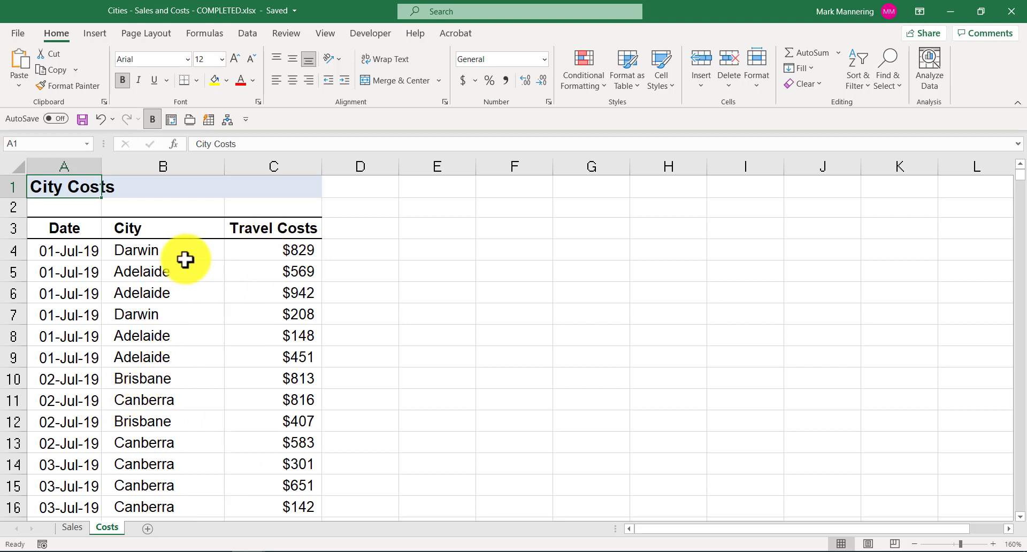
click(72, 527)
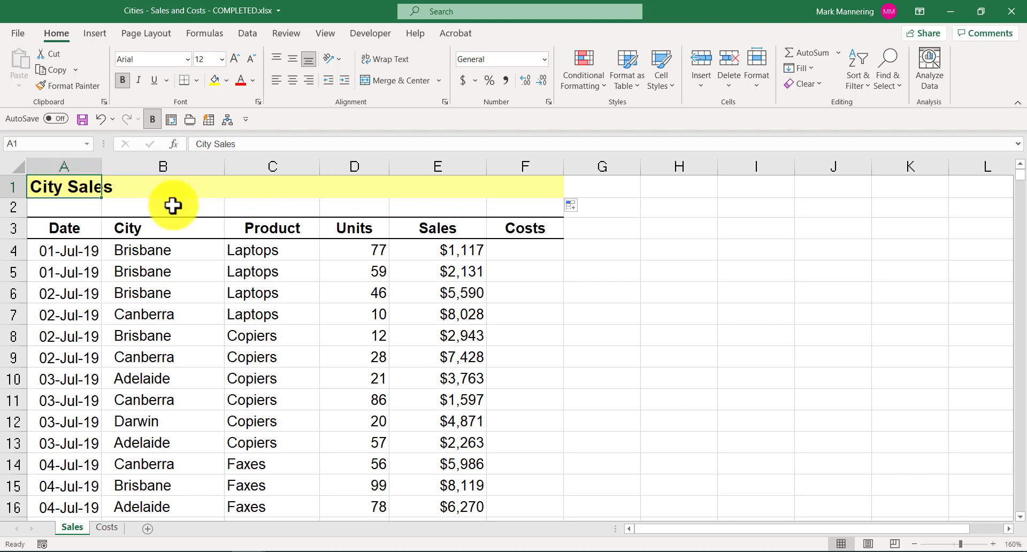
click(182, 250)
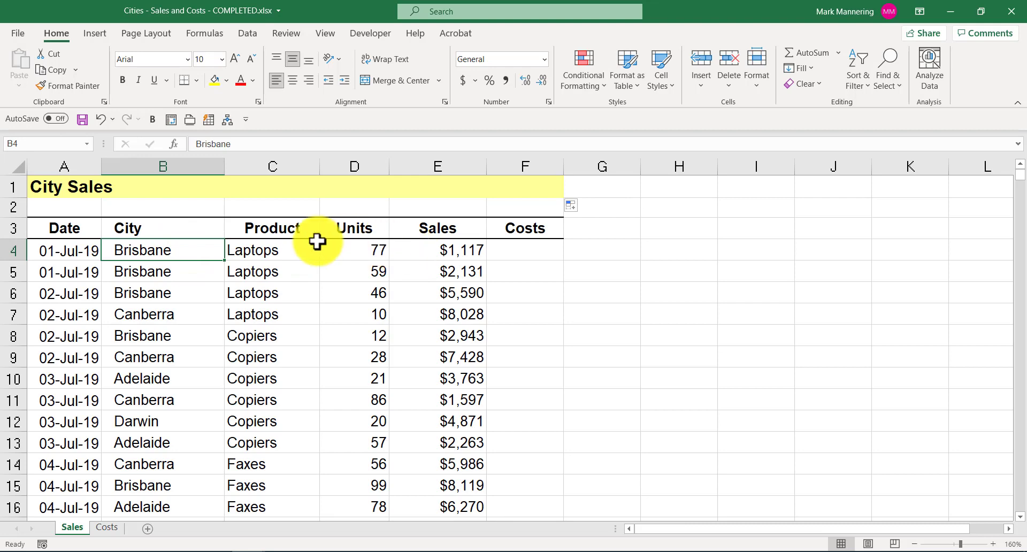
click(107, 529)
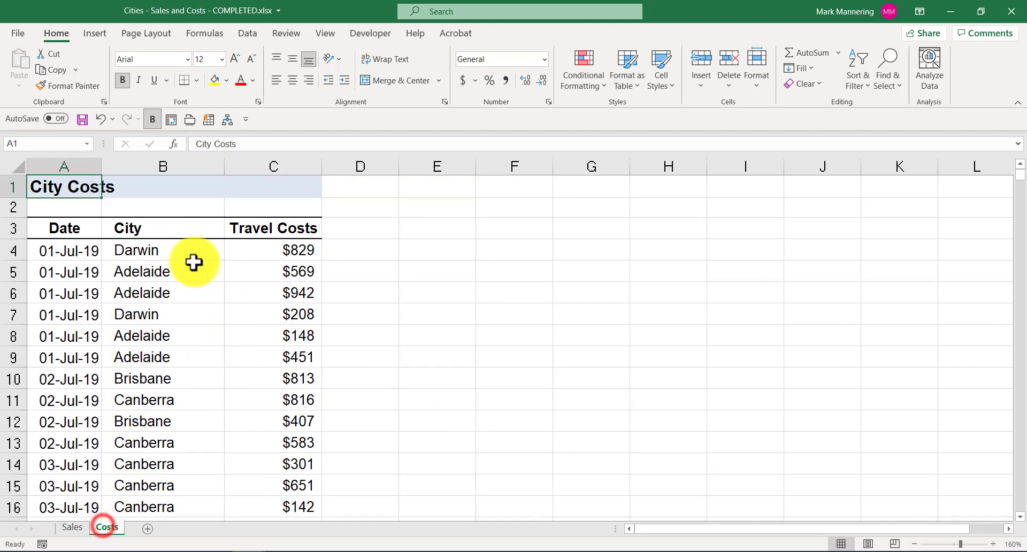
click(155, 383)
click(271, 383)
click(189, 373)
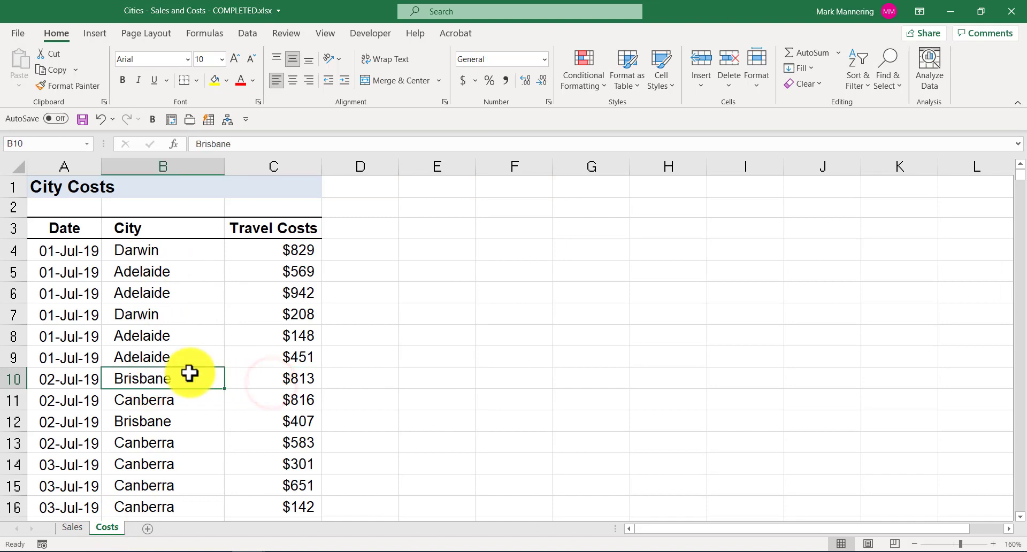
click(70, 529)
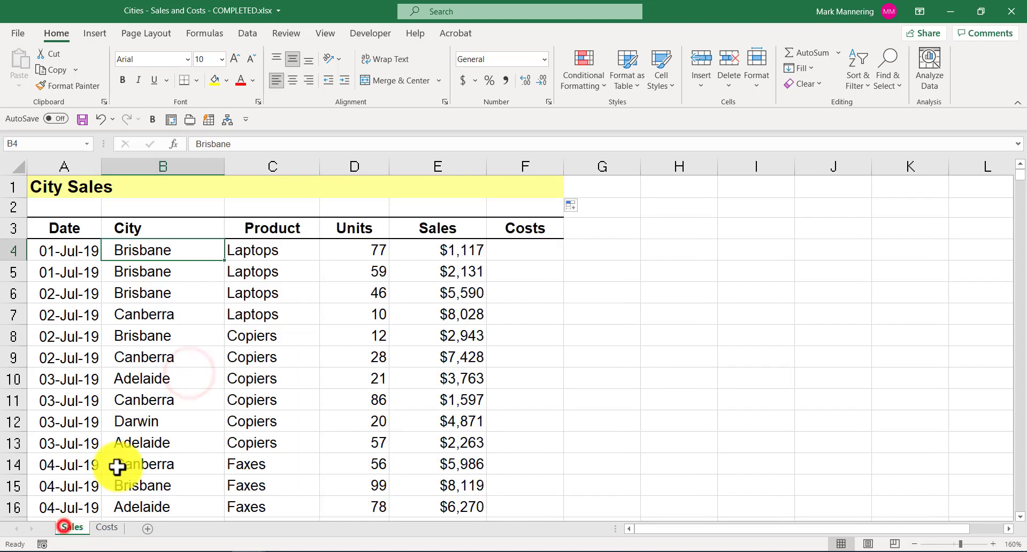
Step: Enter 813 as the first value in the Costs column
click(531, 255)
text(813)
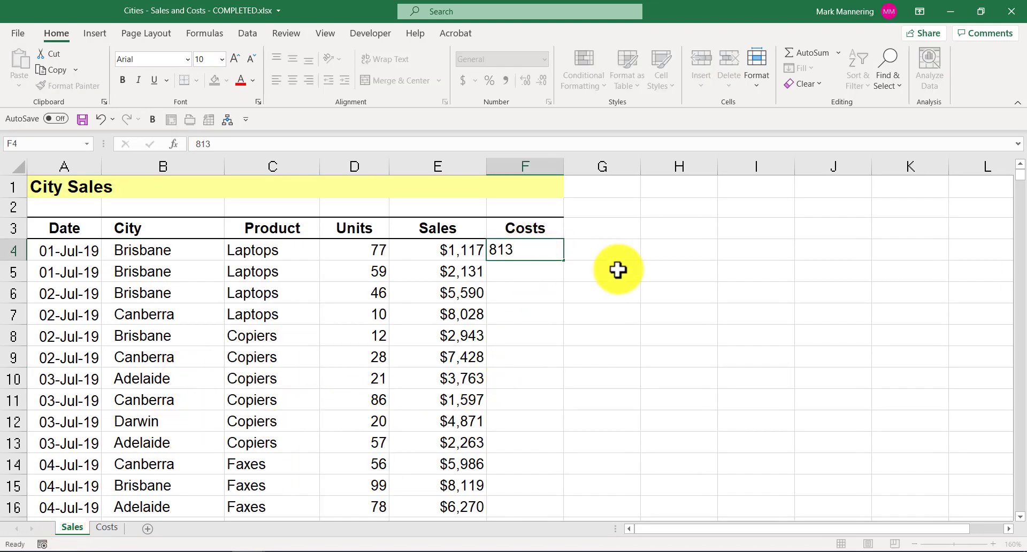
key(Return)
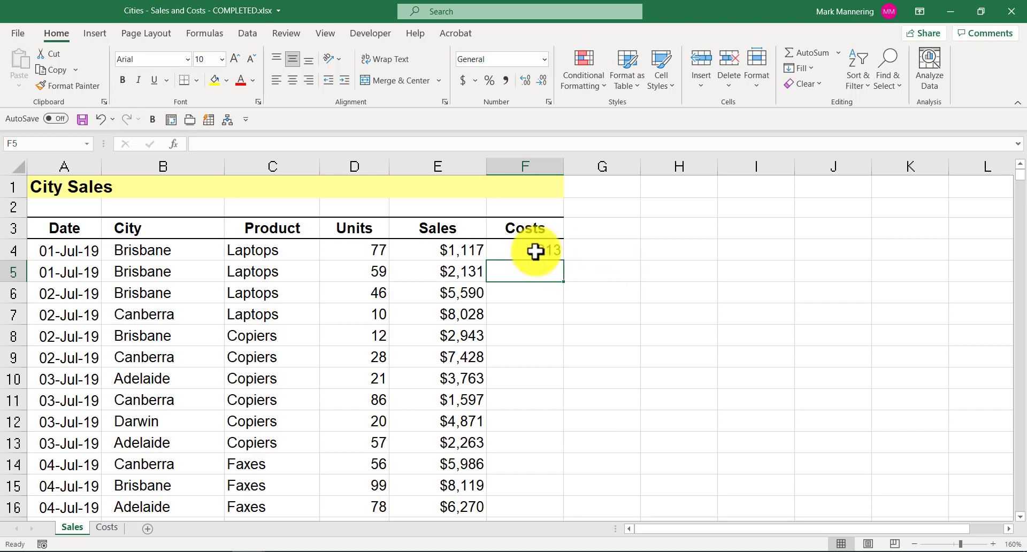
Step: Fill the Costs lookup formula down the Costs column
click(534, 252)
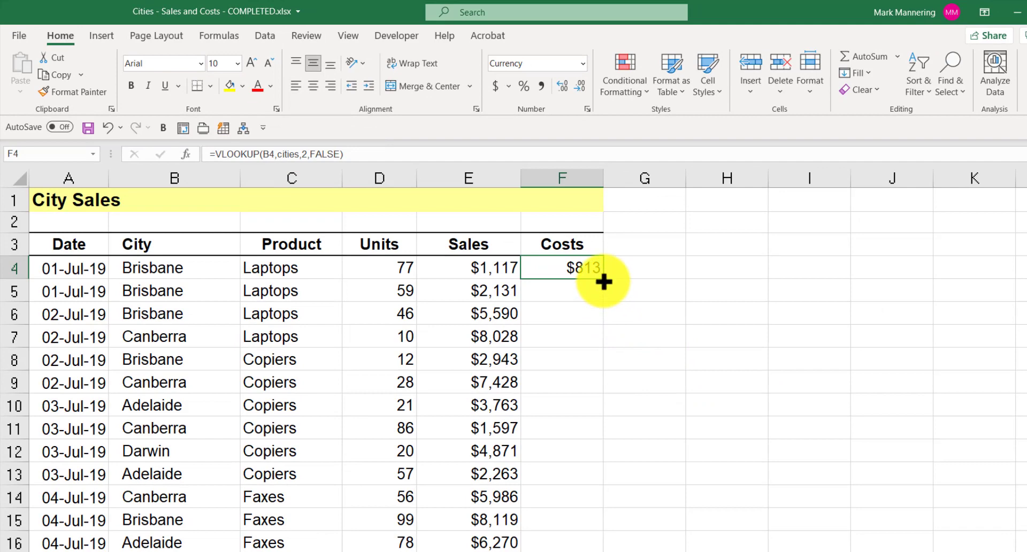
double_click(601, 278)
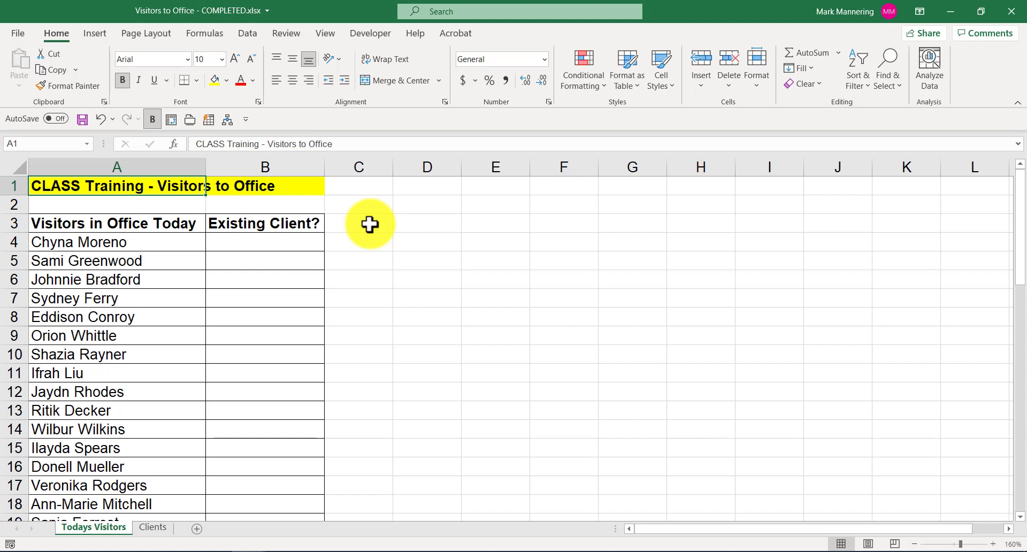
Step: Review the visitor names and the full-name list on the Clients sheet
click(162, 242)
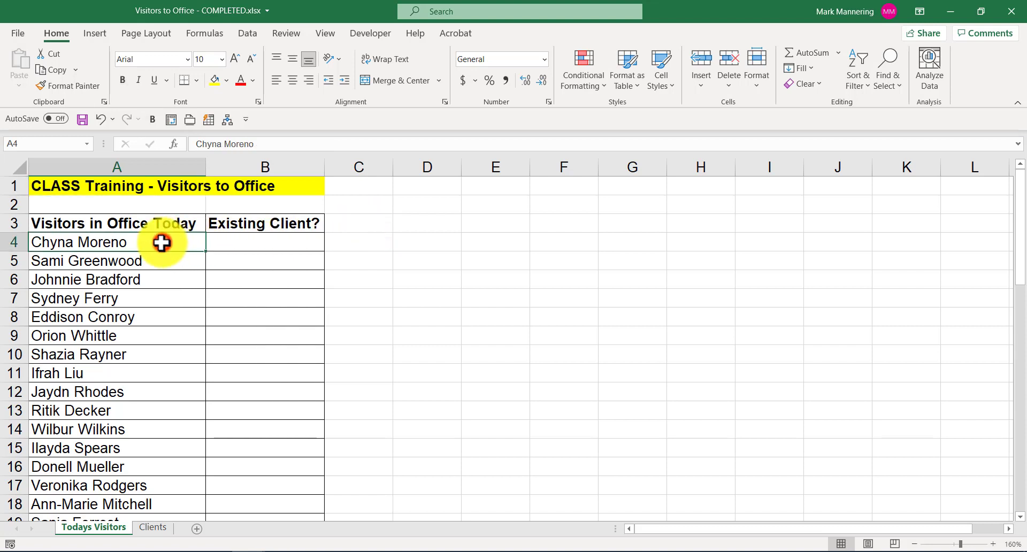
click(151, 265)
click(147, 278)
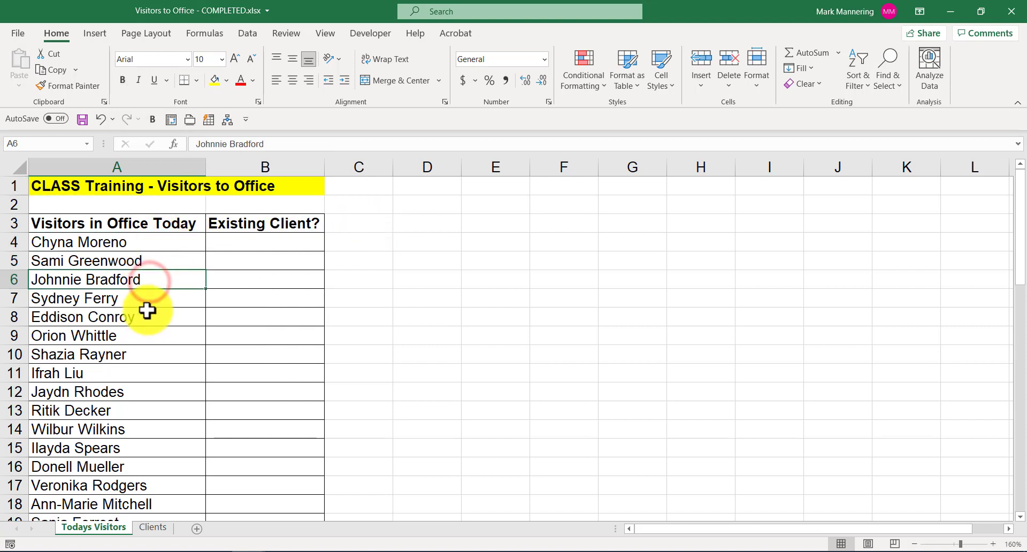
click(148, 304)
click(148, 317)
click(145, 336)
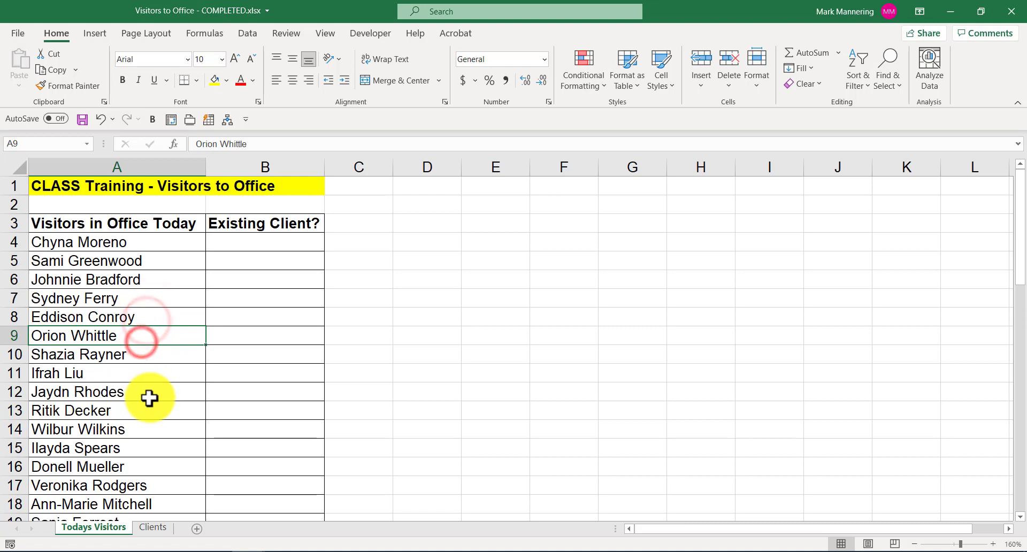
click(153, 528)
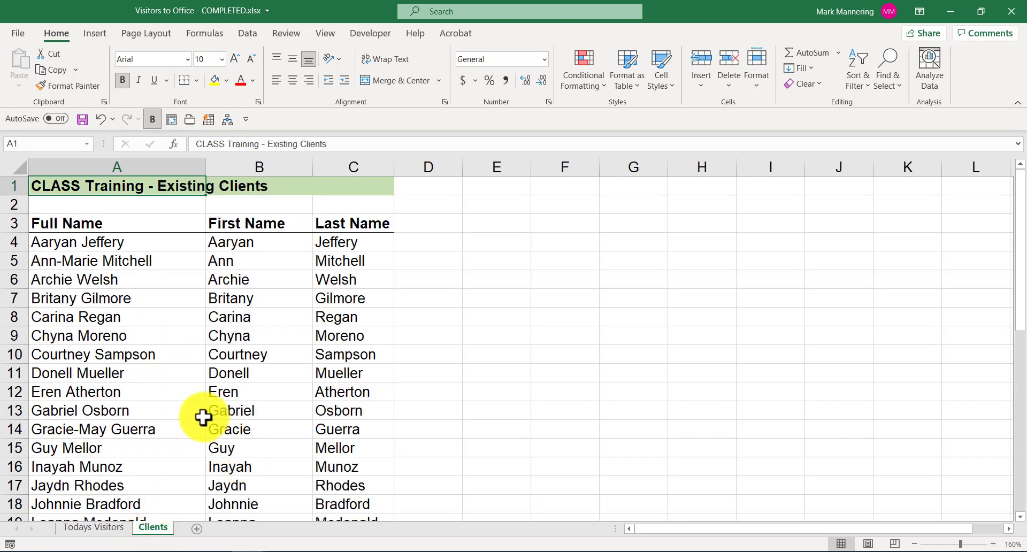
click(95, 527)
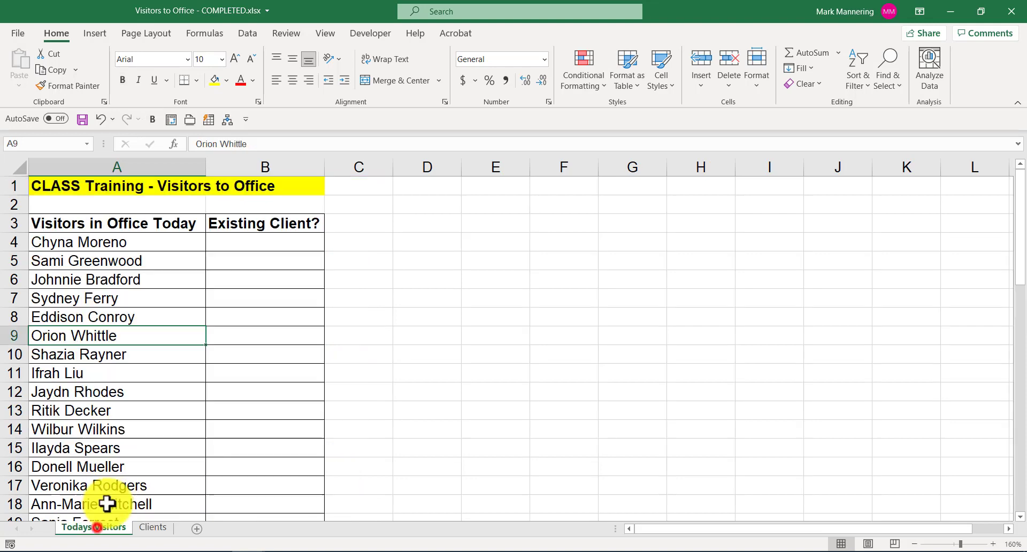
Step: Check several visitor names against the Clients sheet list
click(96, 244)
click(93, 263)
click(90, 287)
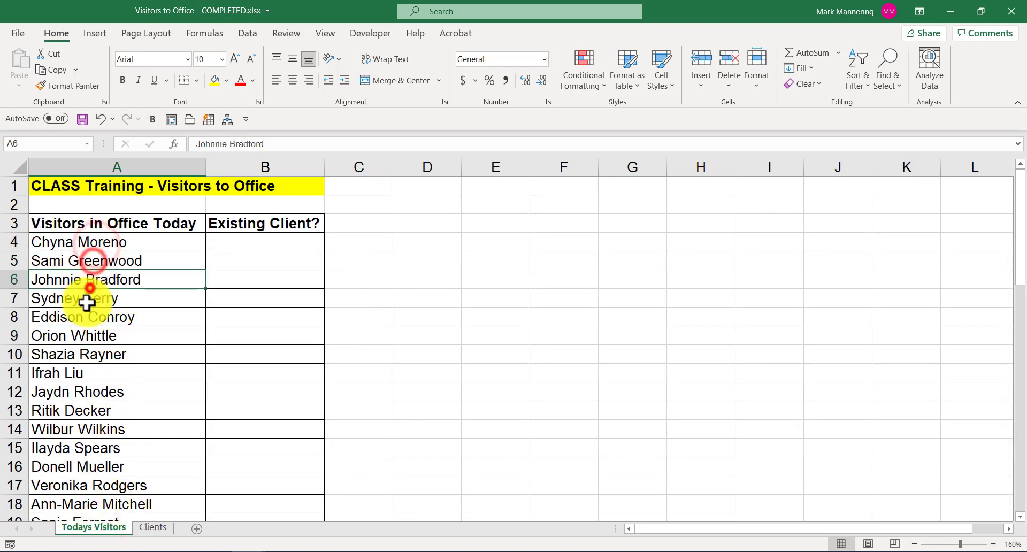
click(84, 311)
click(76, 354)
click(78, 374)
click(75, 408)
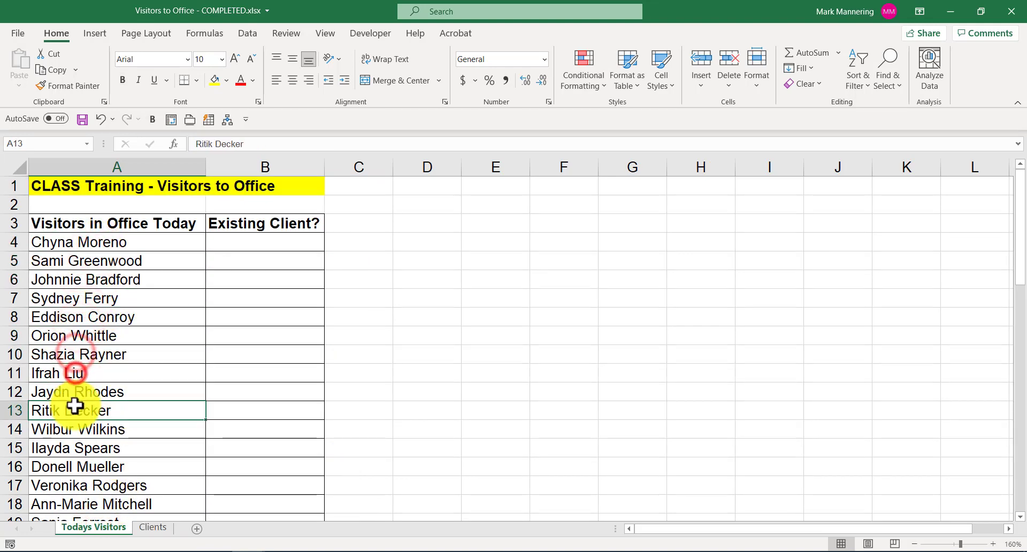
click(153, 527)
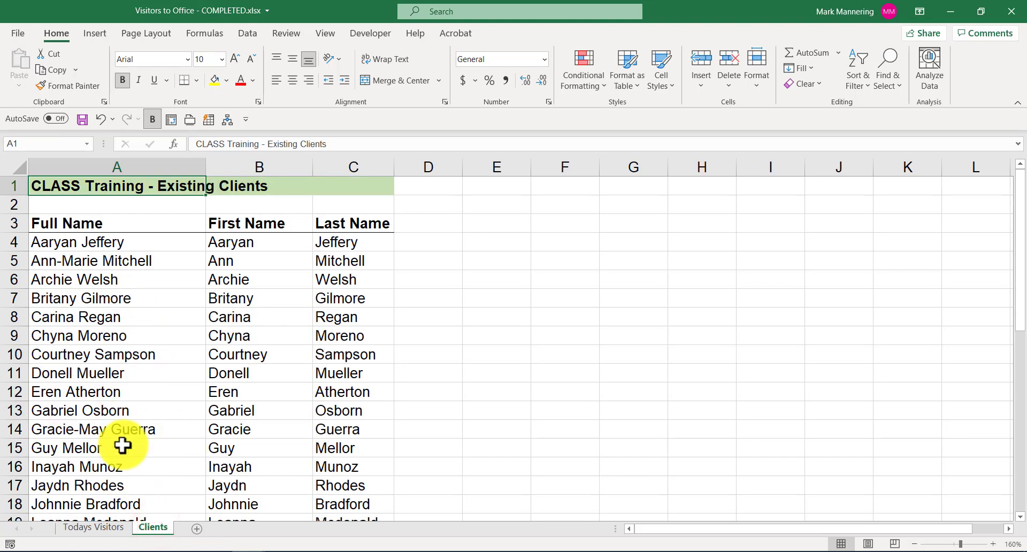
click(92, 527)
Step: Examine the Existing Client? formula and the Clients list it searches
click(287, 244)
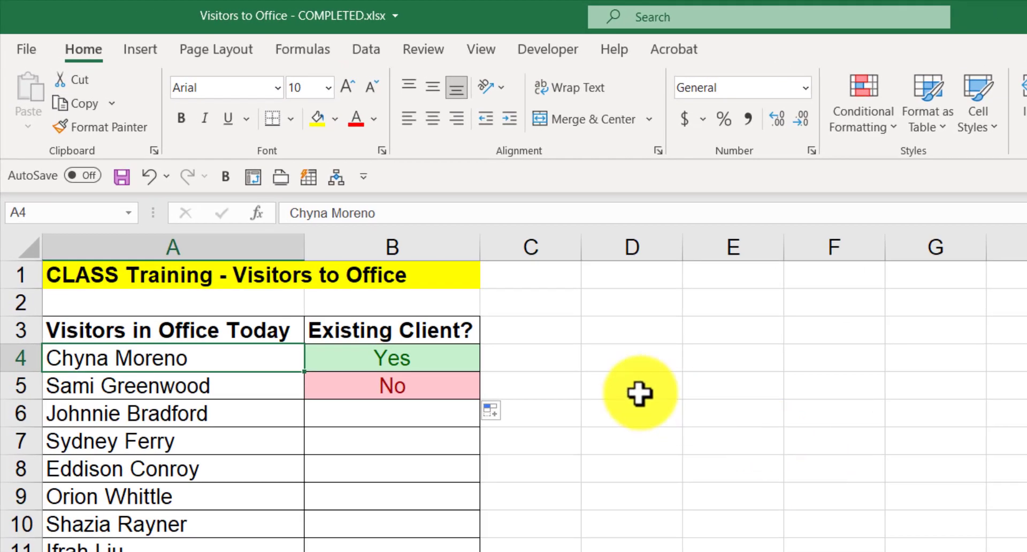
click(443, 358)
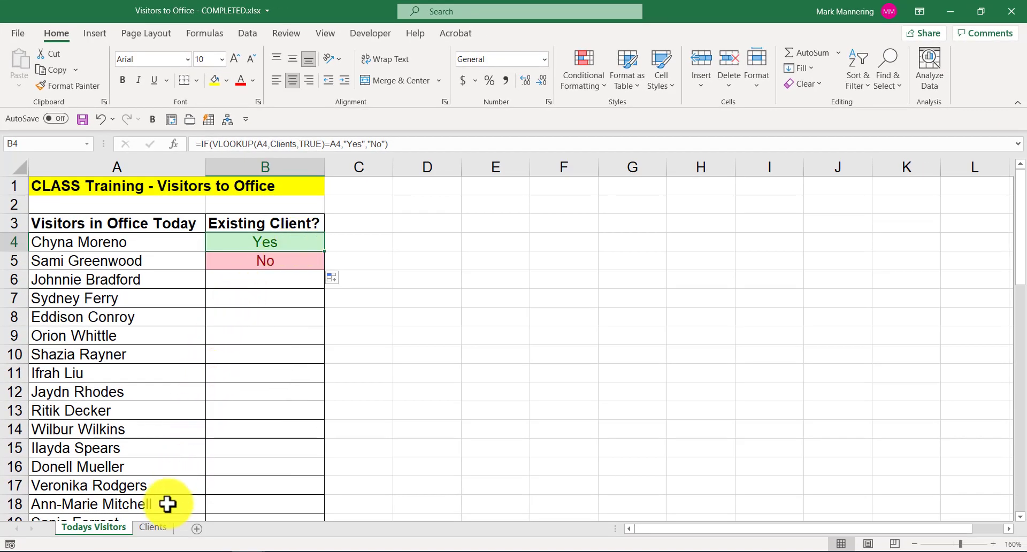
click(154, 527)
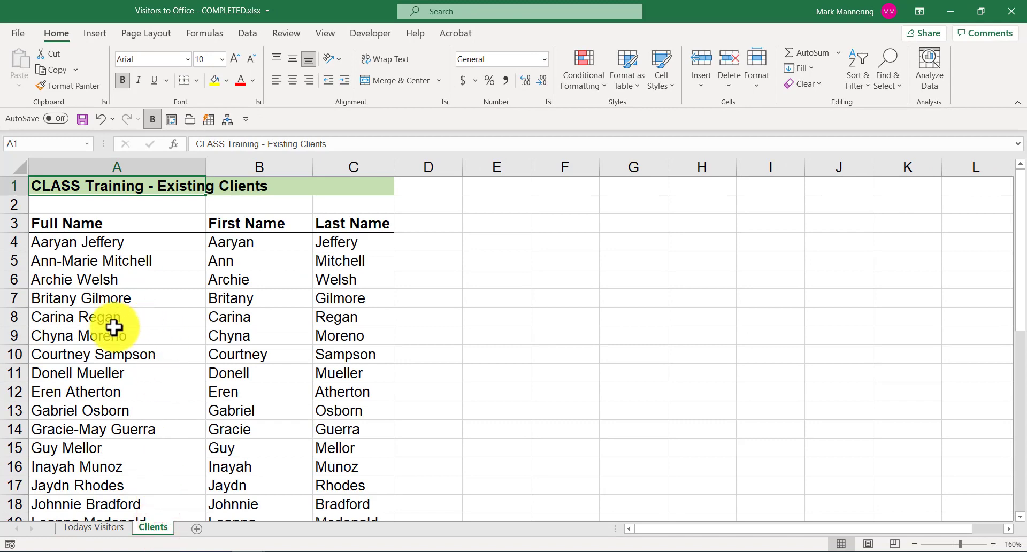
click(154, 332)
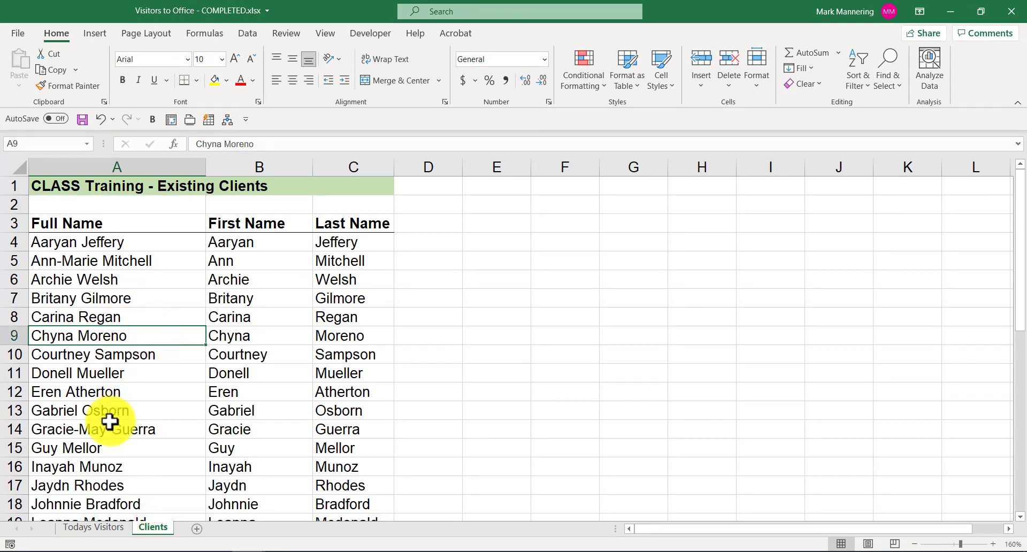
click(86, 527)
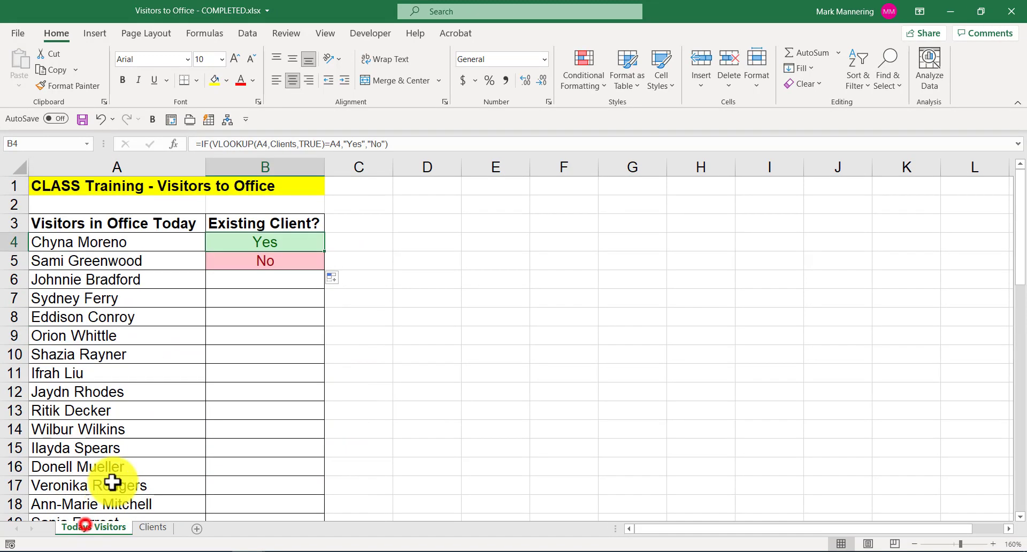
click(264, 242)
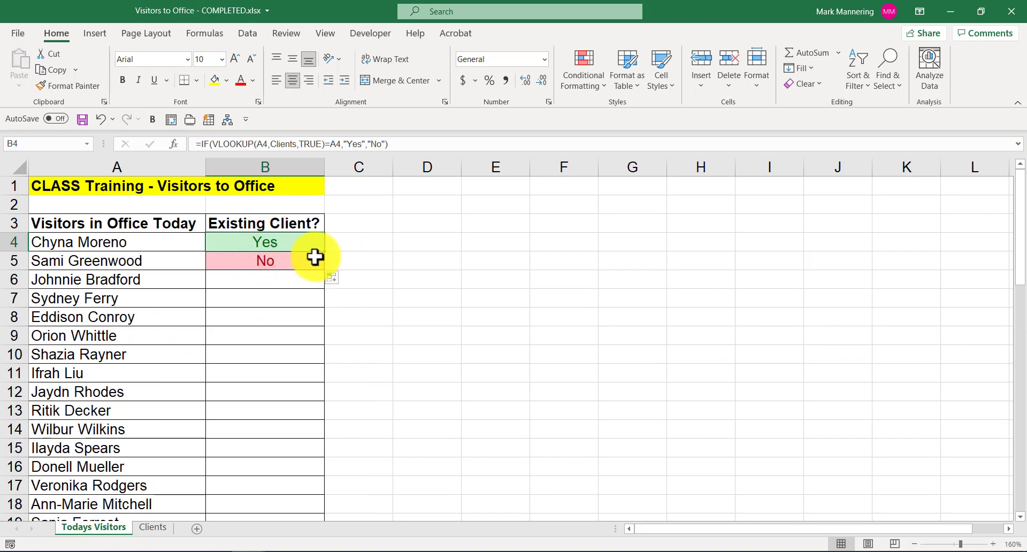
click(289, 263)
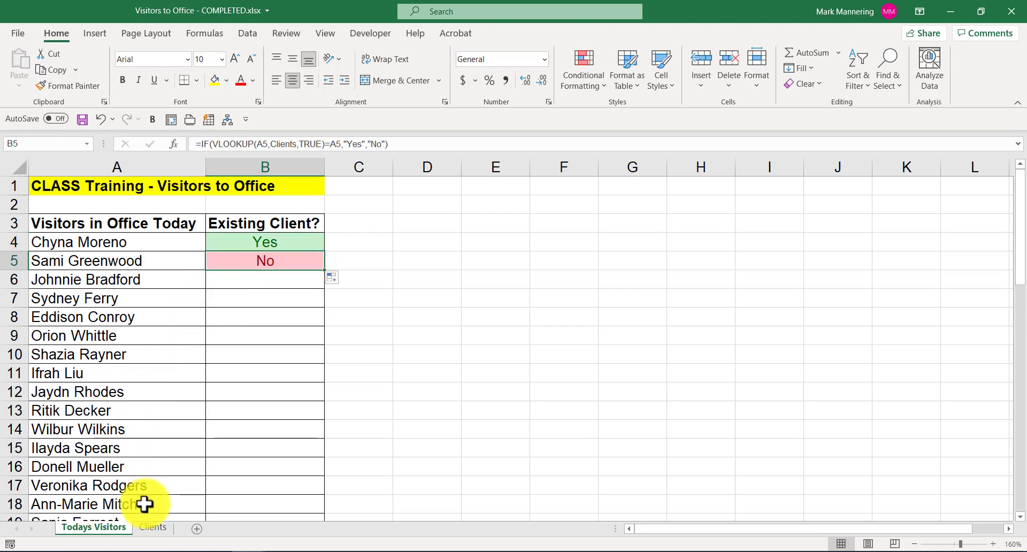
click(147, 527)
scroll(148, 413, down, 8)
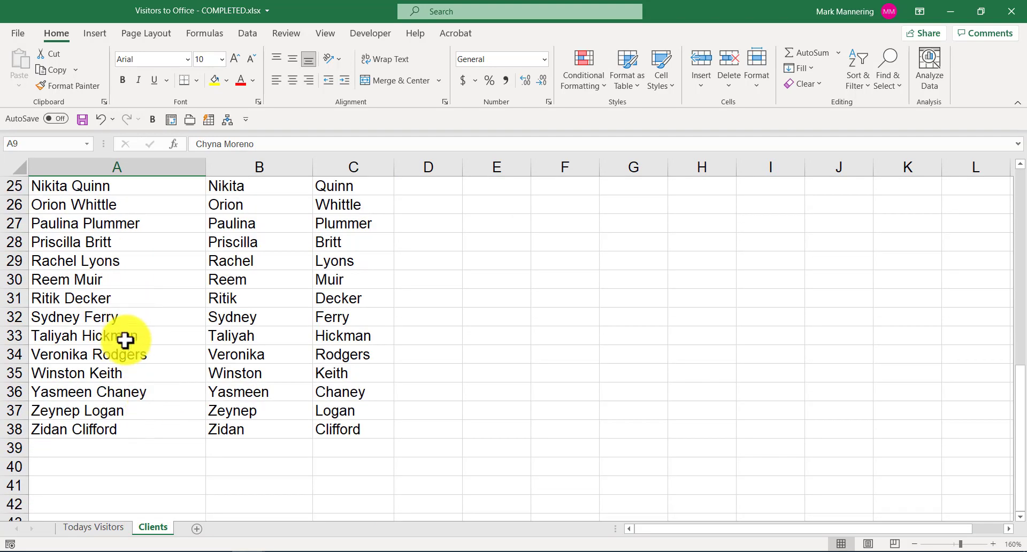
click(94, 527)
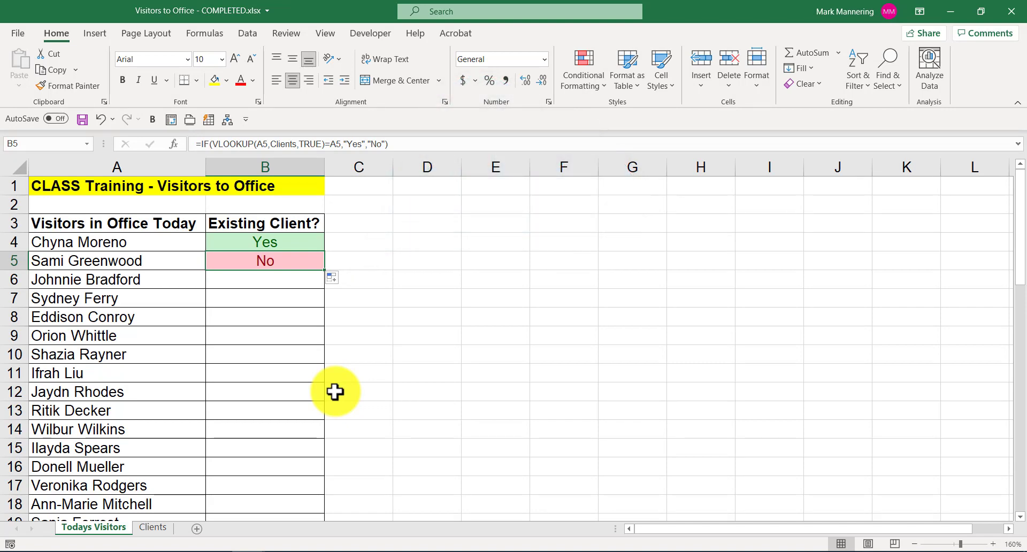
Step: Fill the Existing Client? formula down for all visitors
click(287, 262)
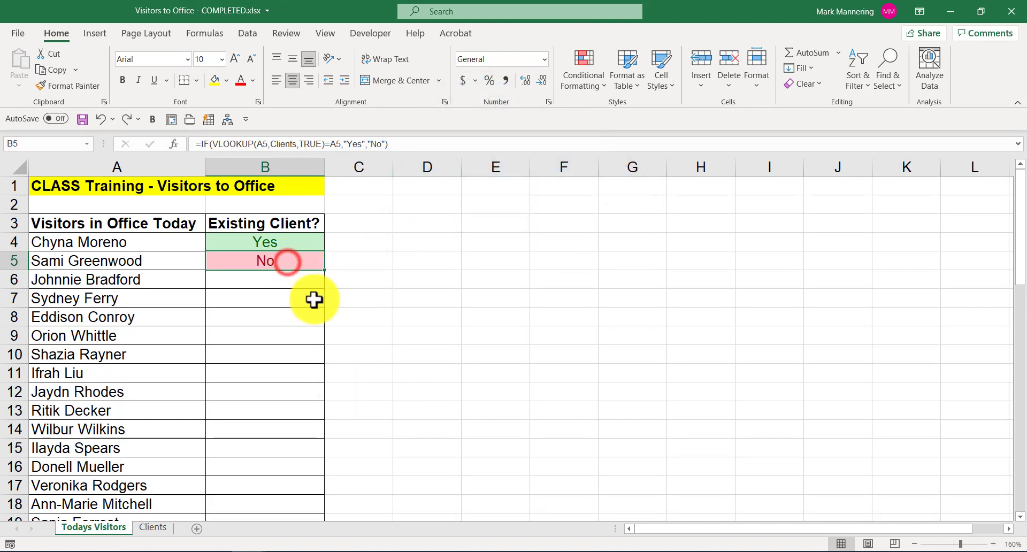
double_click(325, 270)
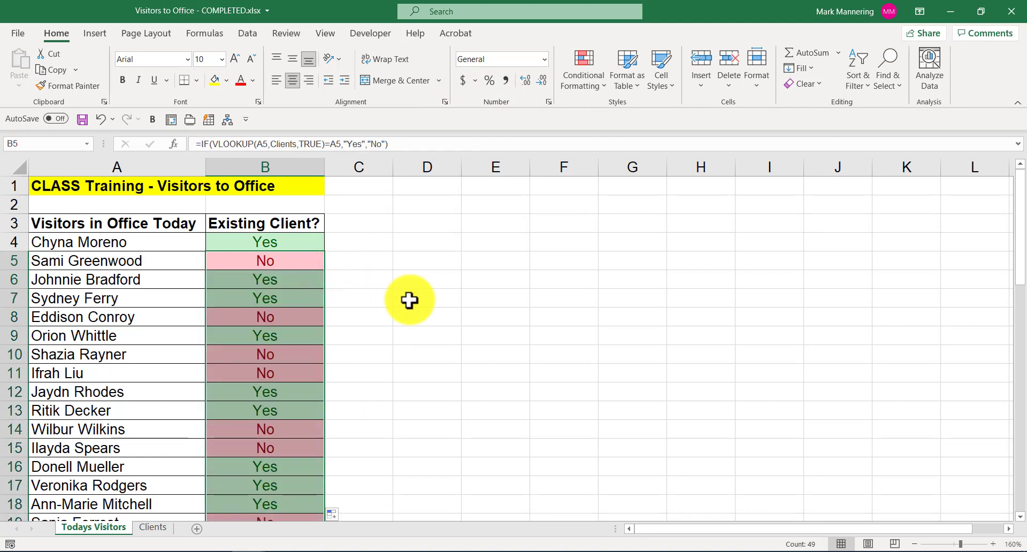
key(ctrl+Down)
scroll(409, 300, down, 3)
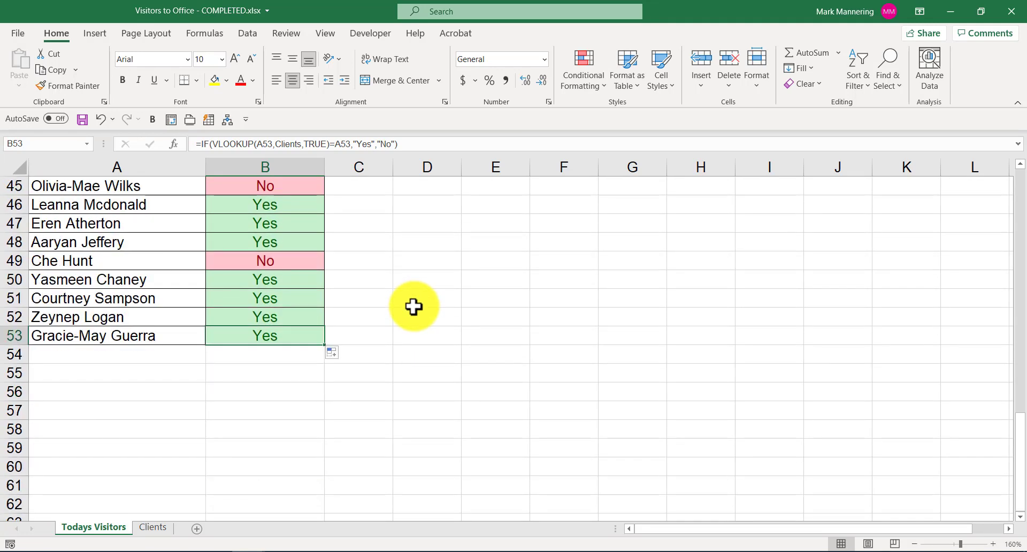
key(ctrl+Home)
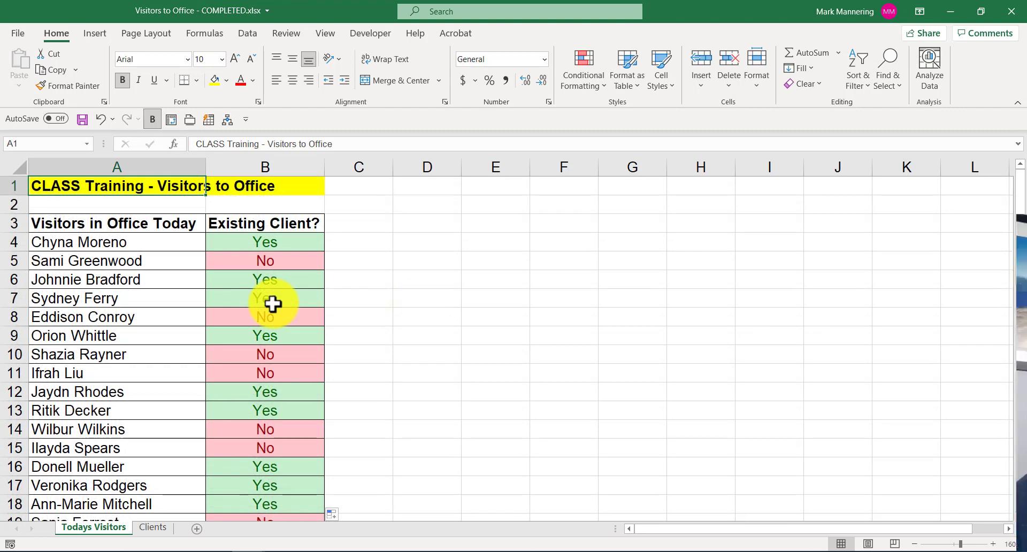